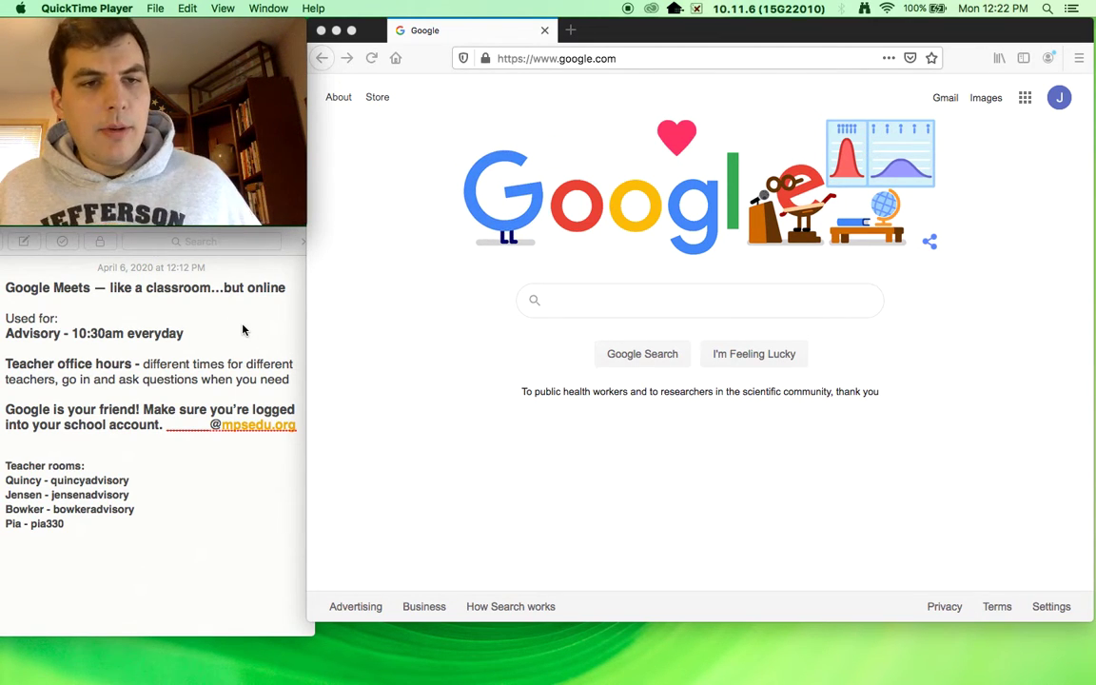
# - In the notes, highlight the advisory meeting time, office hours and school-account login paragraphs
pyautogui.moveTo(203, 335)
pyautogui.mouseDown()
pyautogui.moveTo(48, 318)
pyautogui.moveTo(6, 333)
pyautogui.mouseUp()
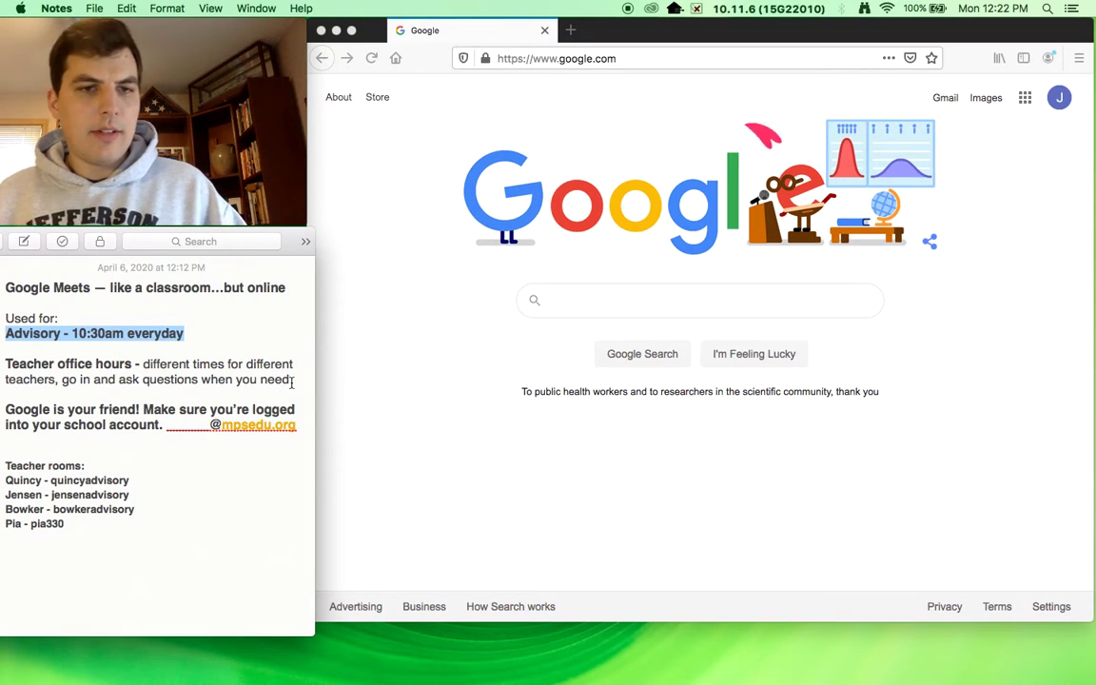
pyautogui.moveTo(293, 381)
pyautogui.mouseDown()
pyautogui.moveTo(34, 379)
pyautogui.moveTo(3, 364)
pyautogui.mouseUp()
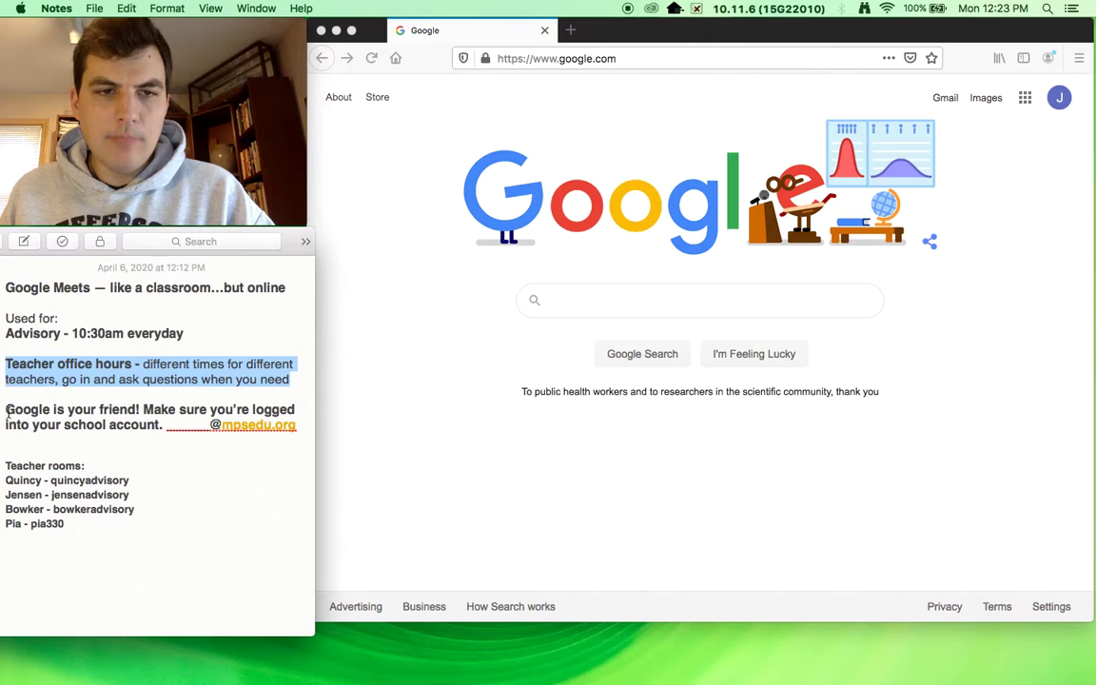
pyautogui.moveTo(6, 411); pyautogui.dragTo(304, 423)
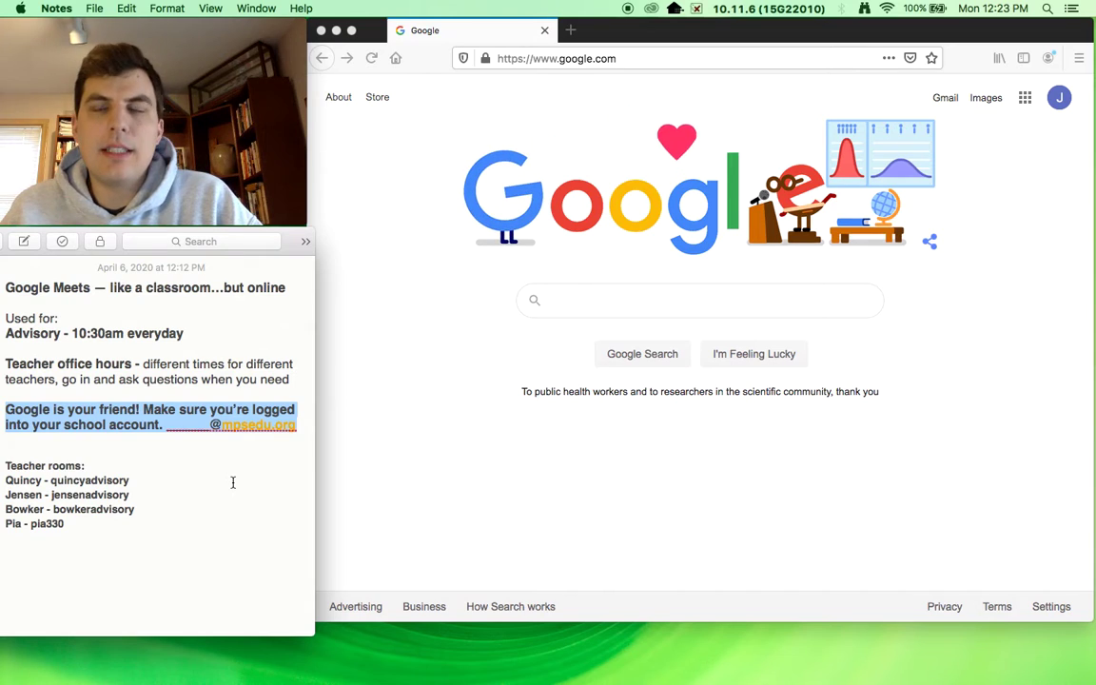
pyautogui.click(235, 437)
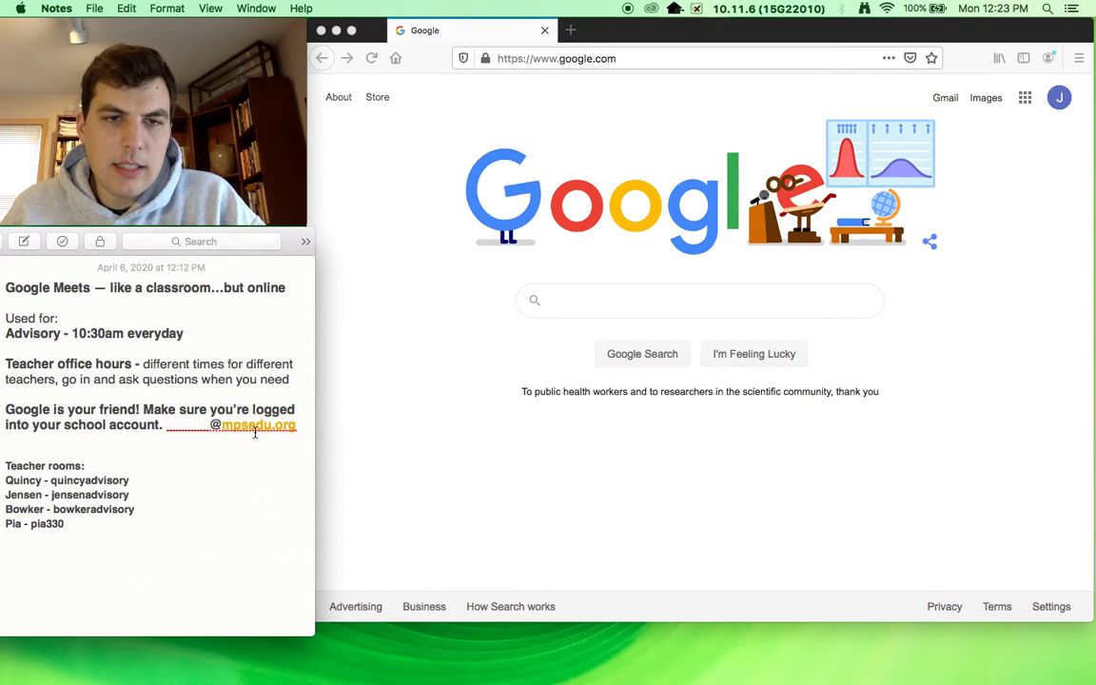
pyautogui.click(303, 429)
pyautogui.moveTo(303, 429); pyautogui.dragTo(166, 425)
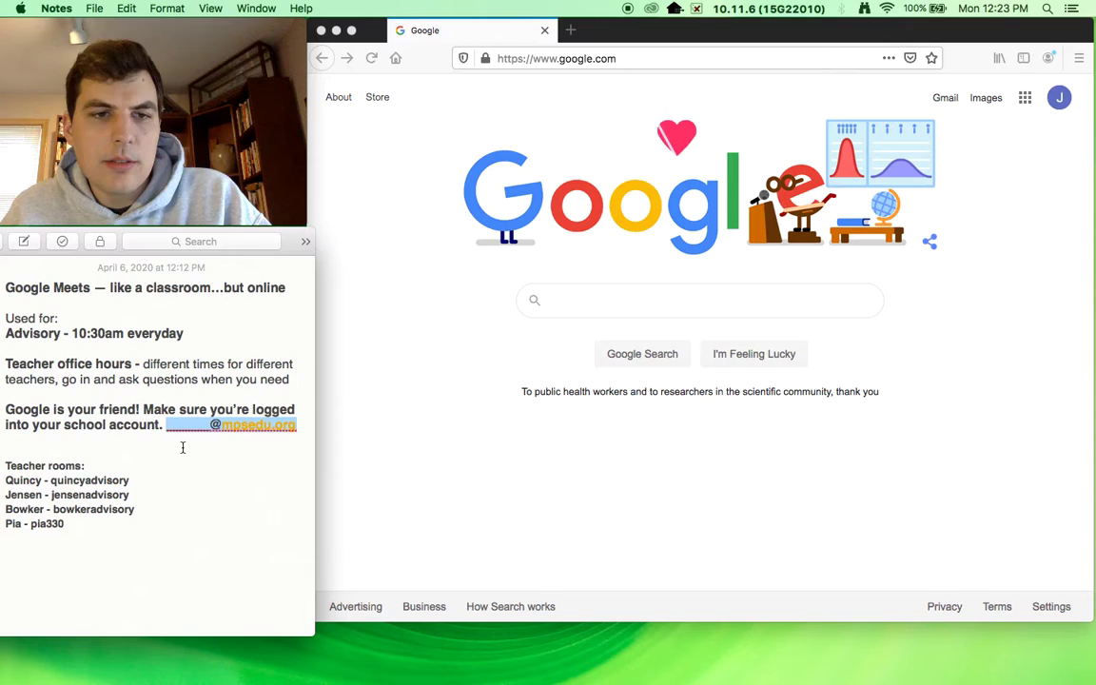
pyautogui.click(185, 452)
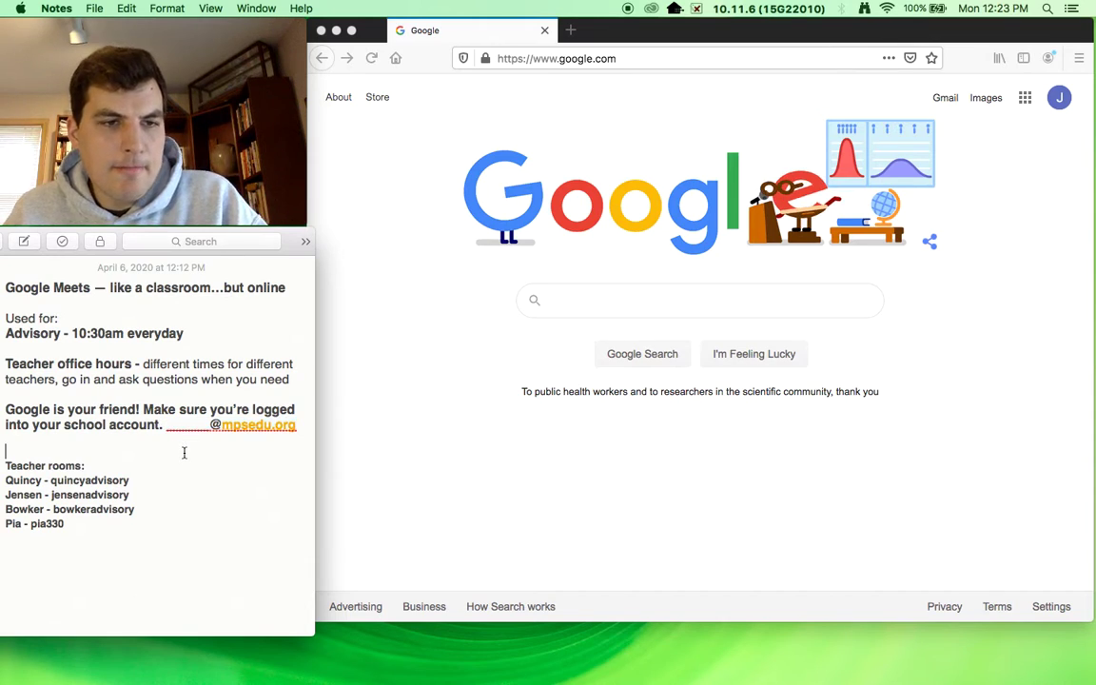
pyautogui.click(88, 520)
pyautogui.moveTo(88, 520); pyautogui.dragTo(10, 465)
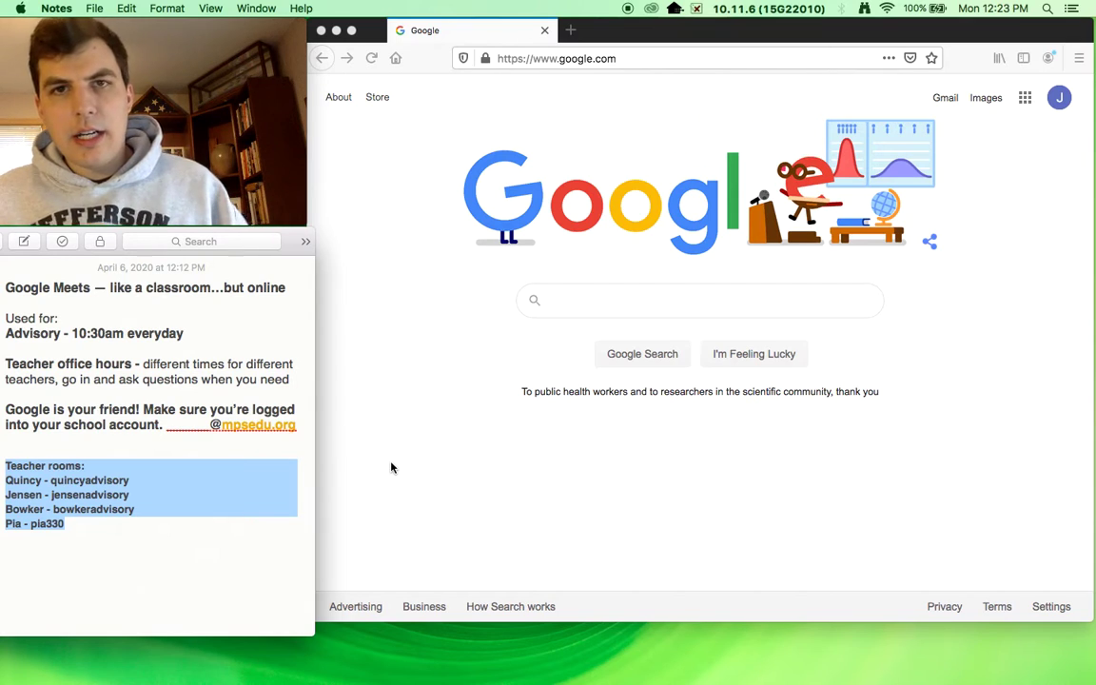
# - Launch Google Meet from the Google apps grid in Firefox
pyautogui.click(345, 370)
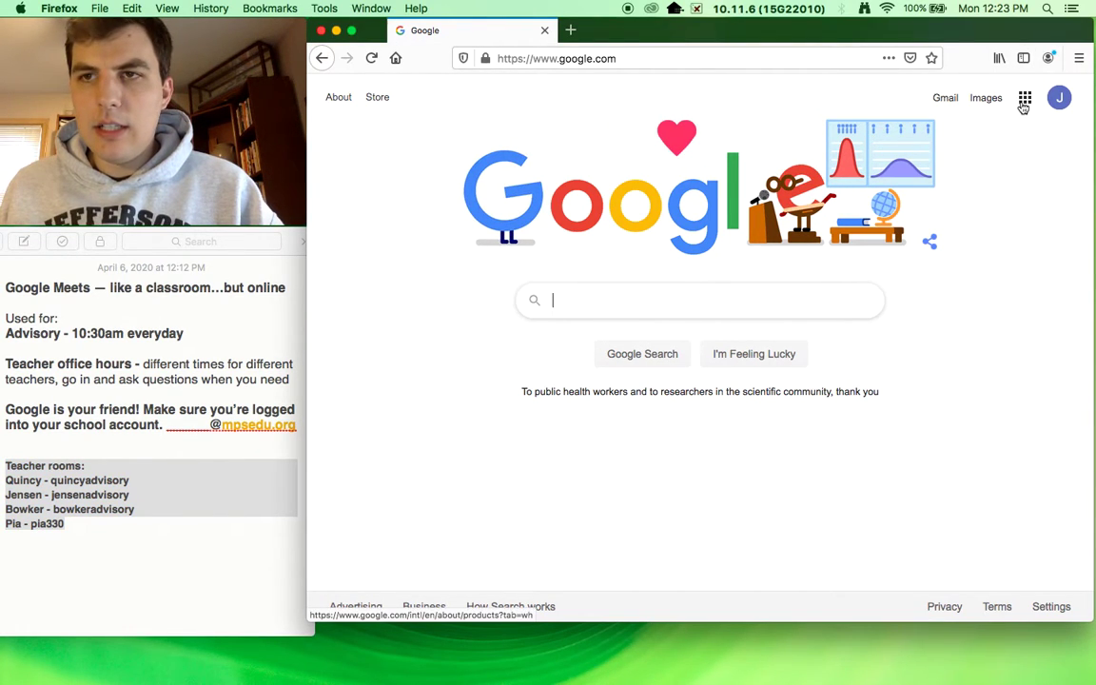
pyautogui.click(1023, 104)
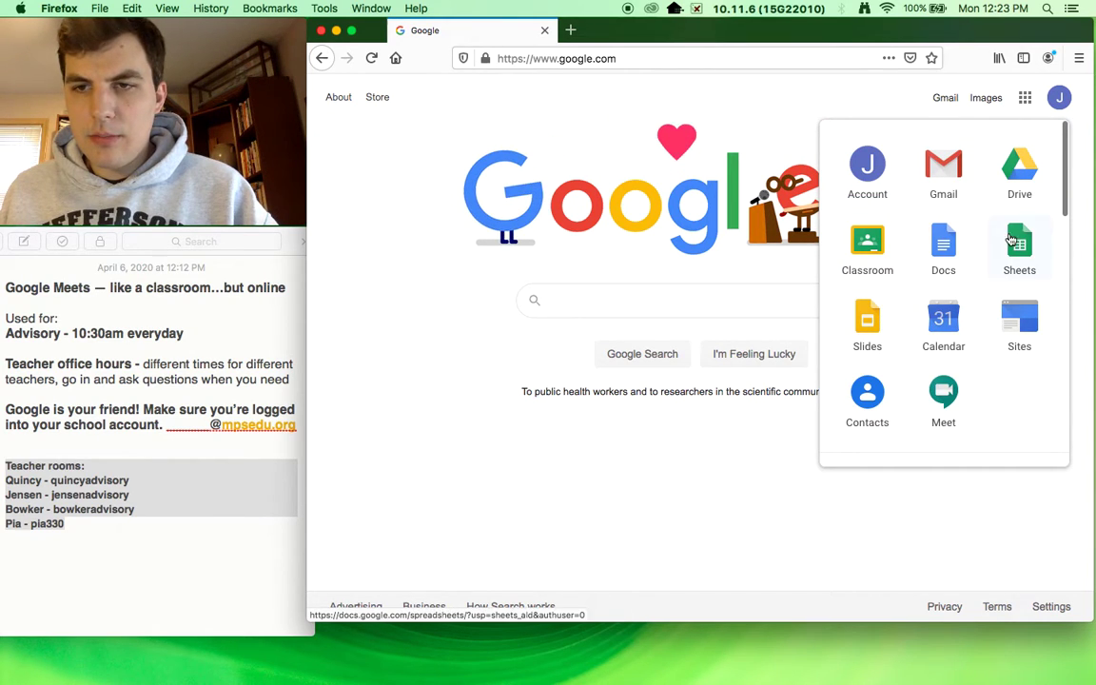
pyautogui.scroll(-2, 975, 403)
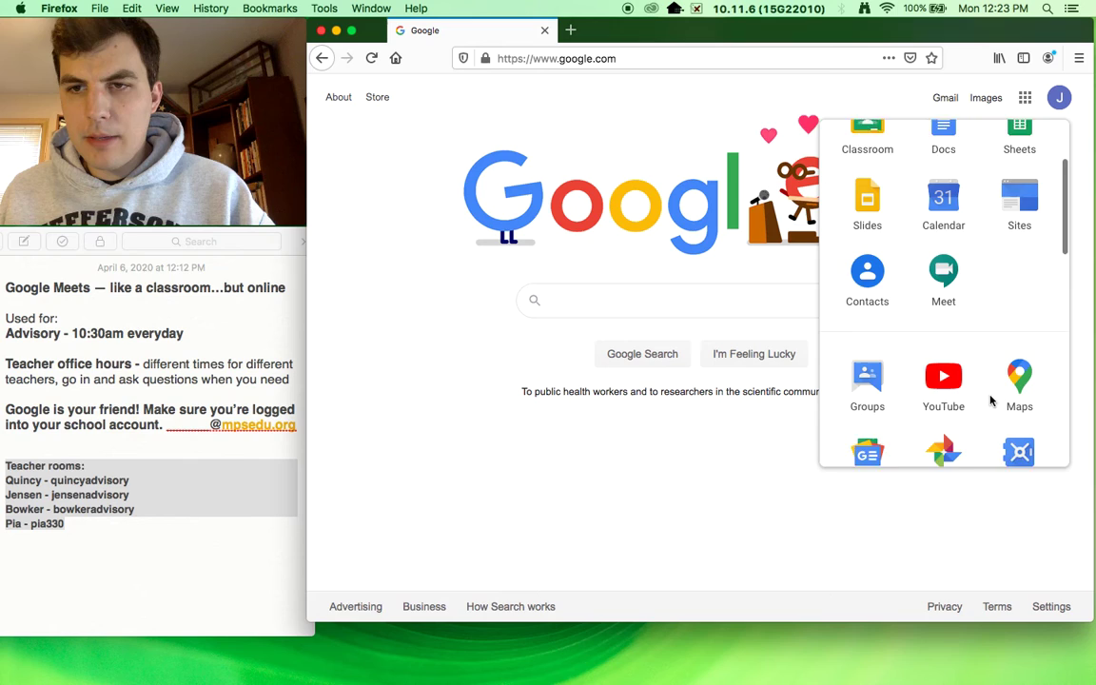
pyautogui.scroll(4, 990, 398)
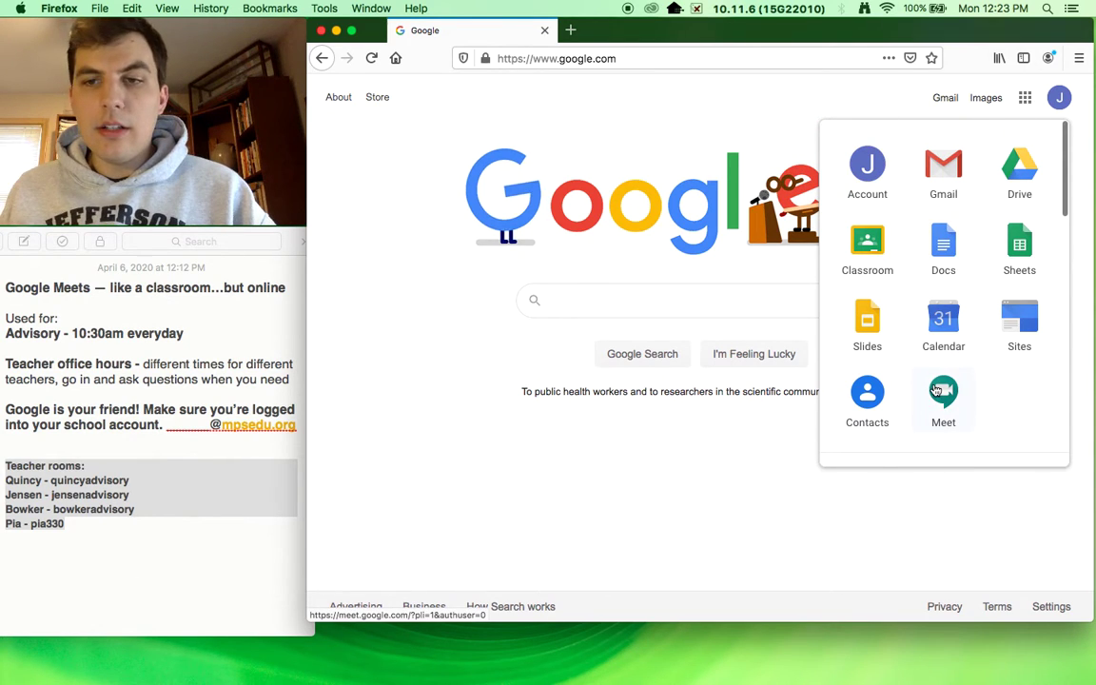
pyautogui.click(937, 390)
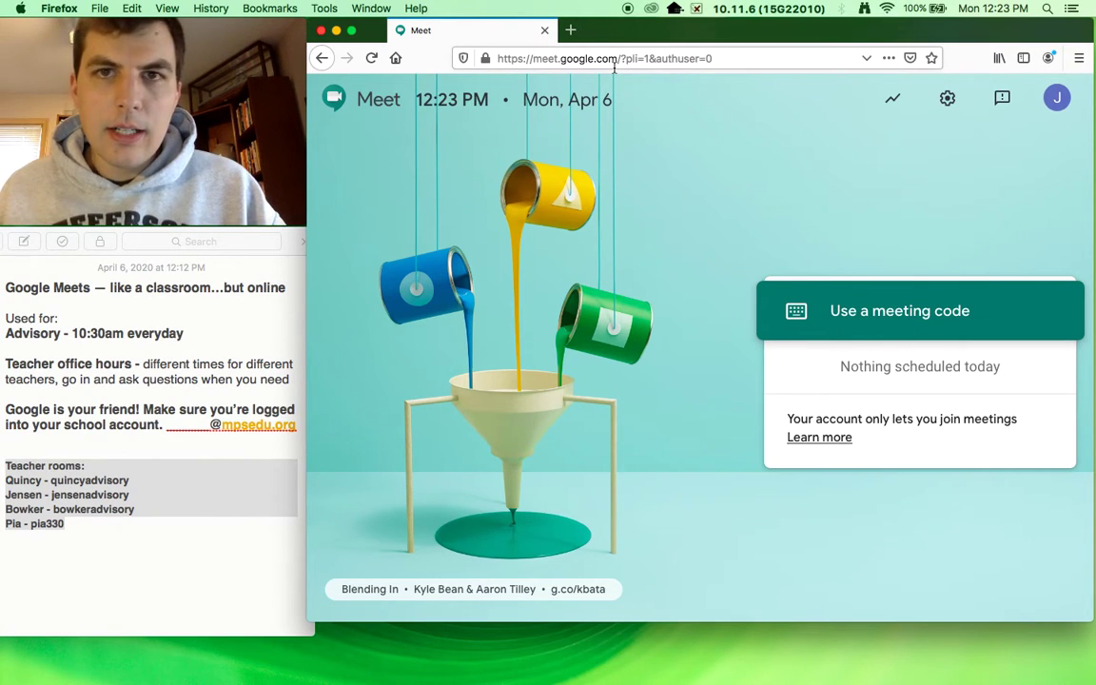
# - Load meet.google.com in a new Firefox tab
pyautogui.click(570, 29)
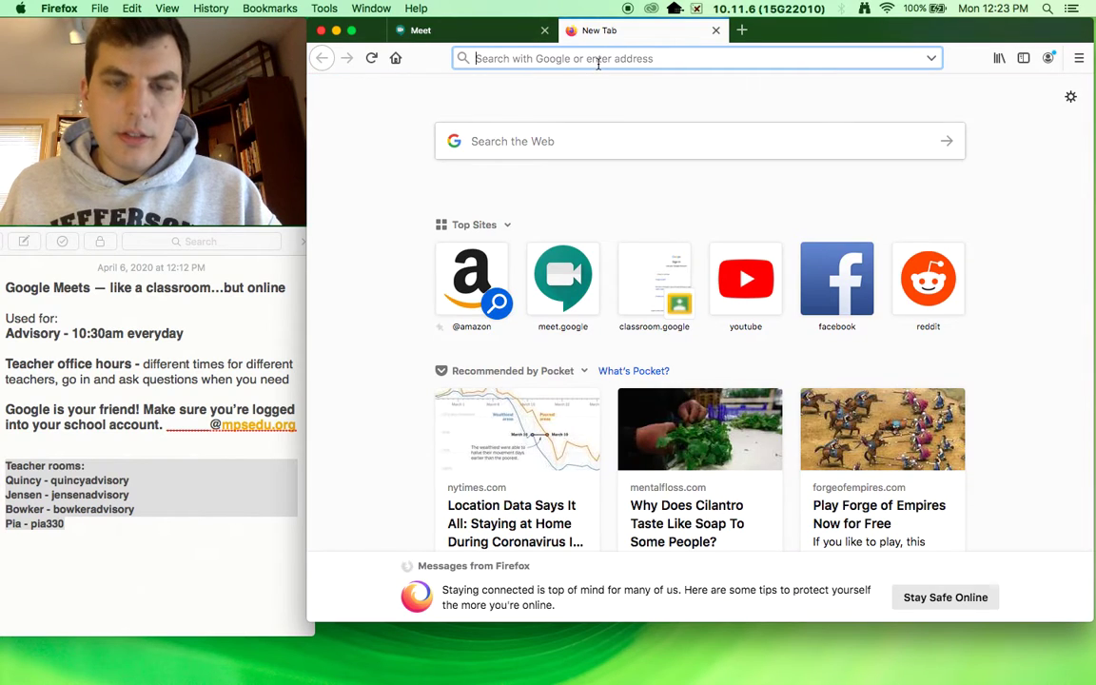
pyautogui.write('meet')
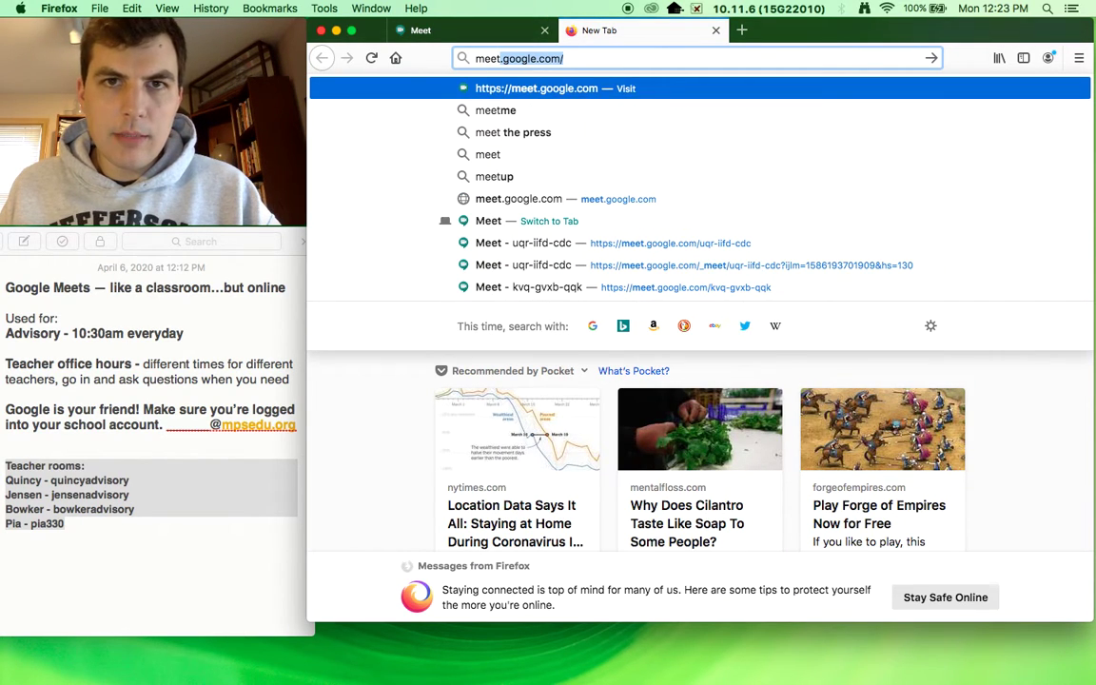
pyautogui.write('.google.com')
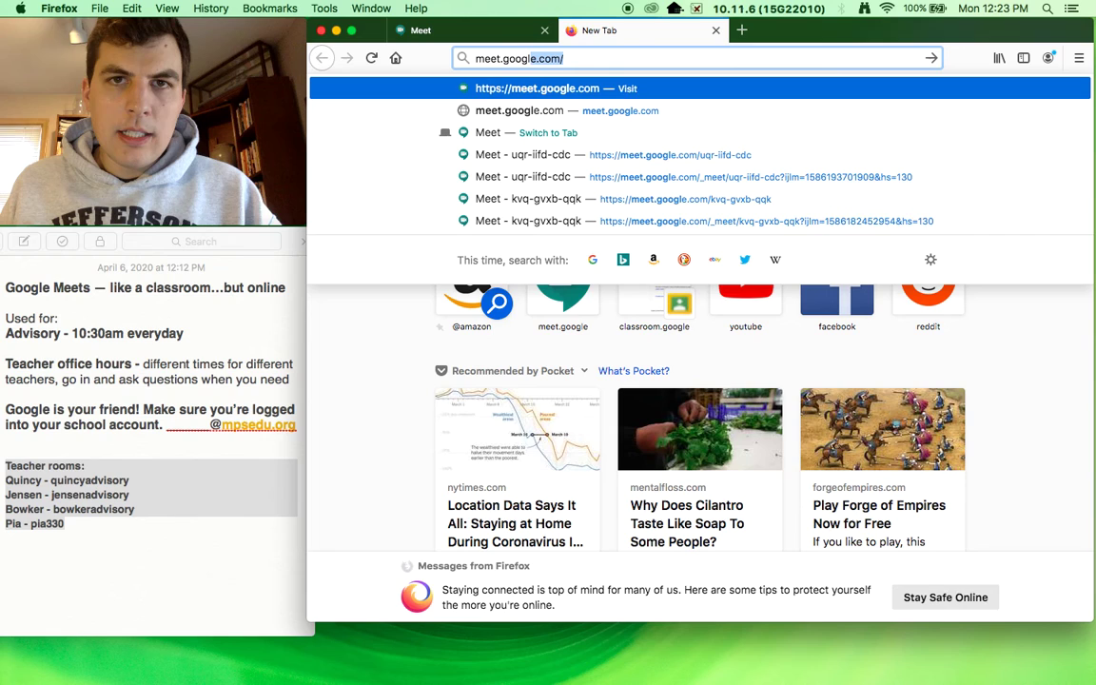
pyautogui.press('Return')
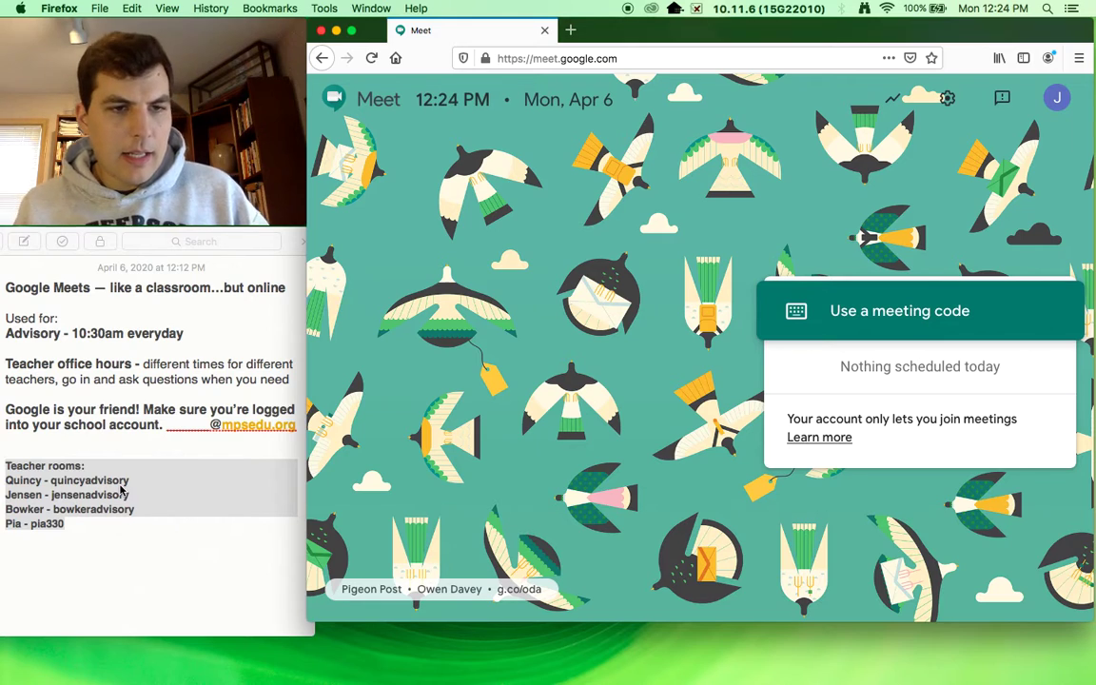
# - Select the 'Quincy - quincyadvisory' line in the notes
pyautogui.click(145, 484)
pyautogui.click(145, 484)
pyautogui.tripleClick(25, 477)
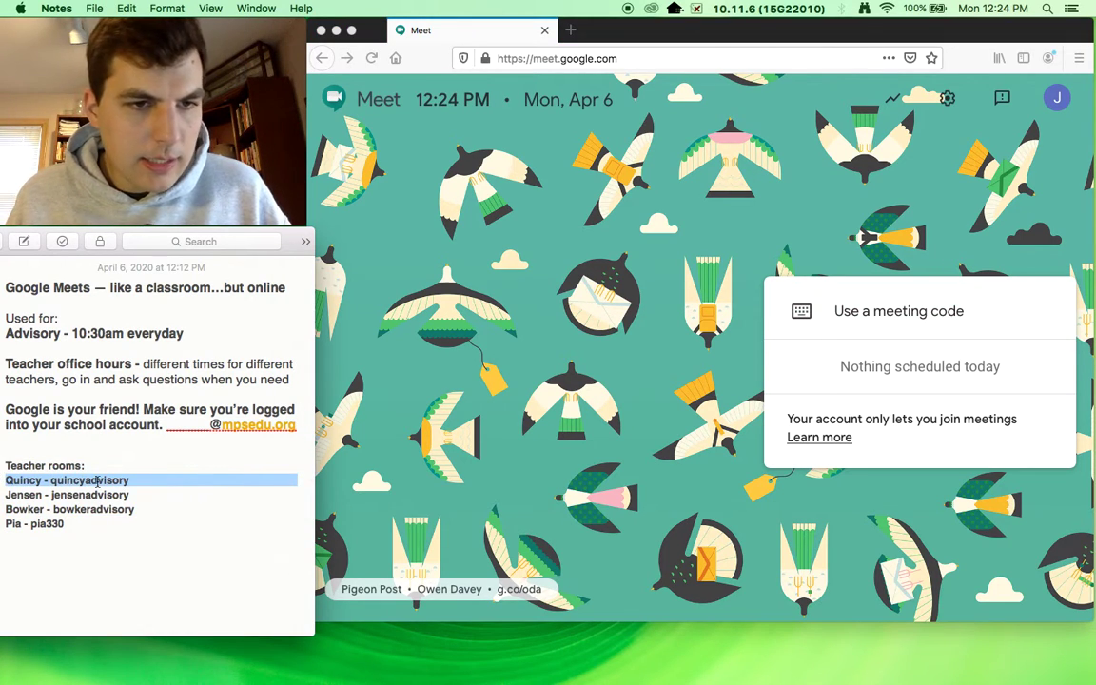
# - Enter the meeting code quincyadvisory in Google Meet and continue
pyautogui.click(564, 314)
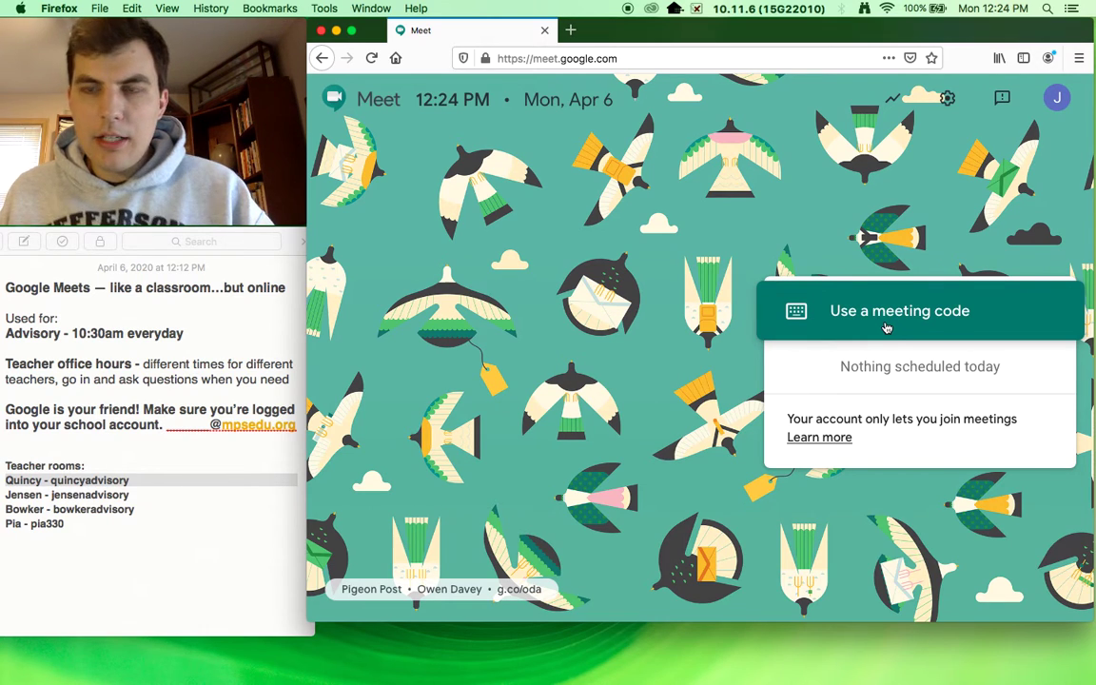
pyautogui.click(885, 326)
pyautogui.write('quincyadvisory')
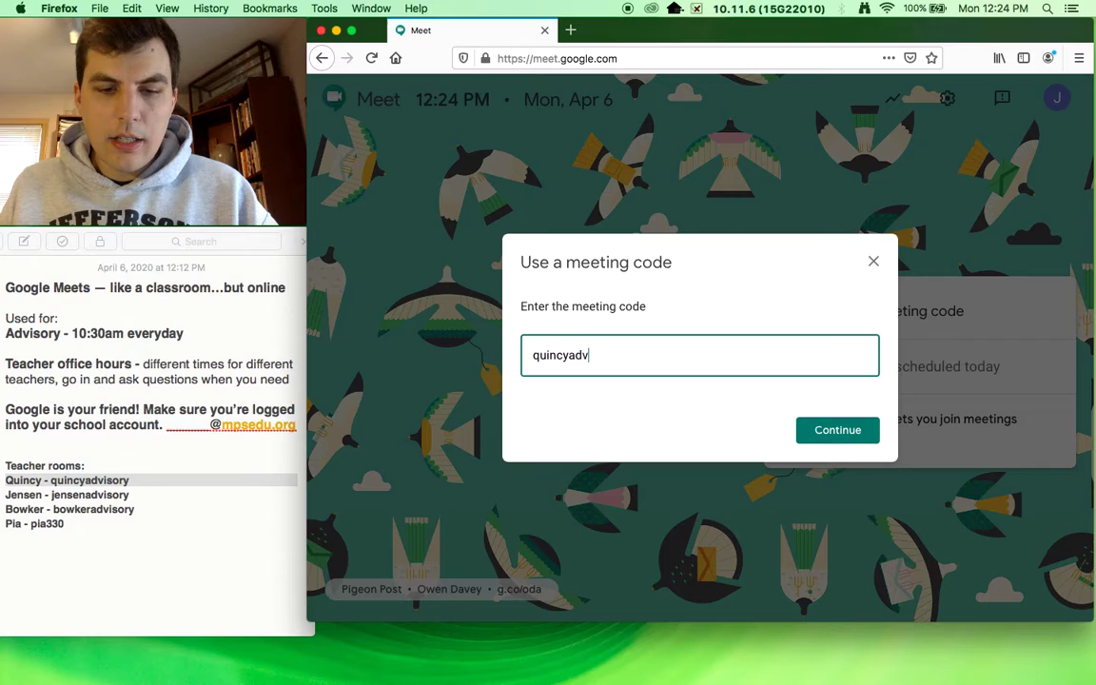
pyautogui.click(833, 428)
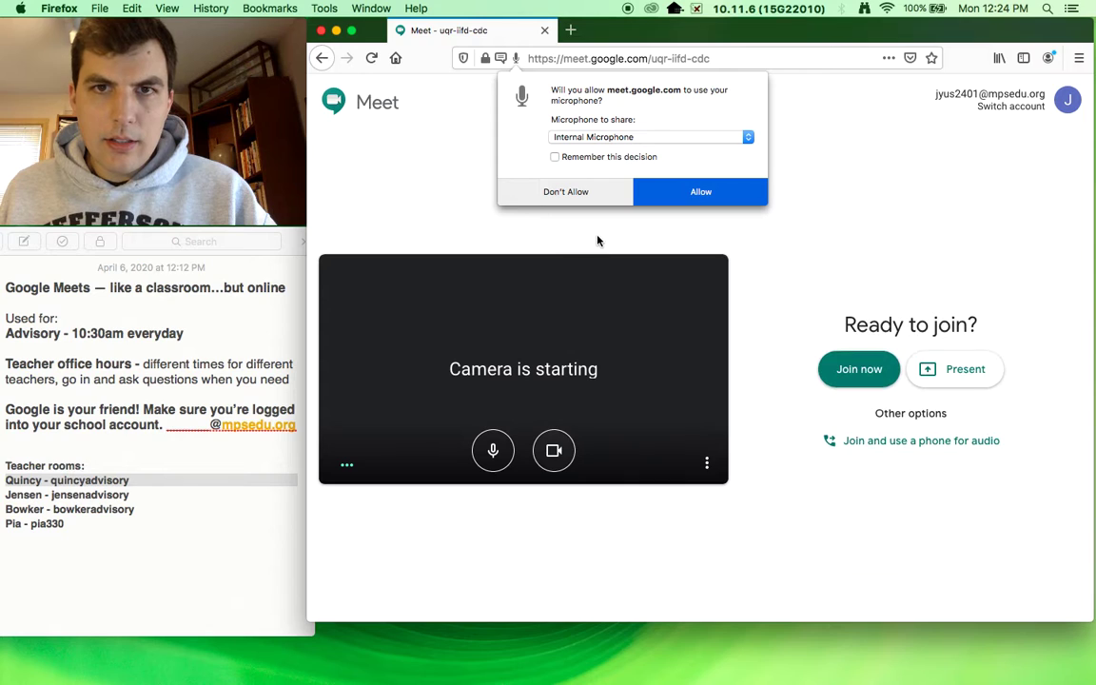
# - Allow microphone and camera access, then cycle the camera and mic in the preview
pyautogui.click(679, 193)
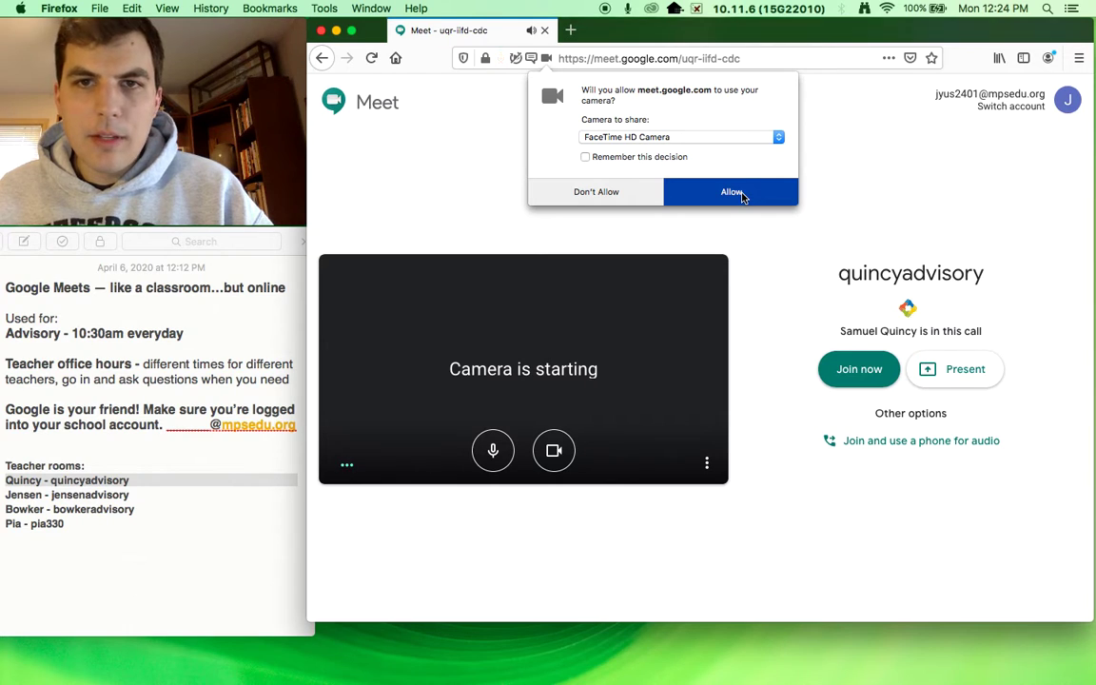
pyautogui.click(732, 193)
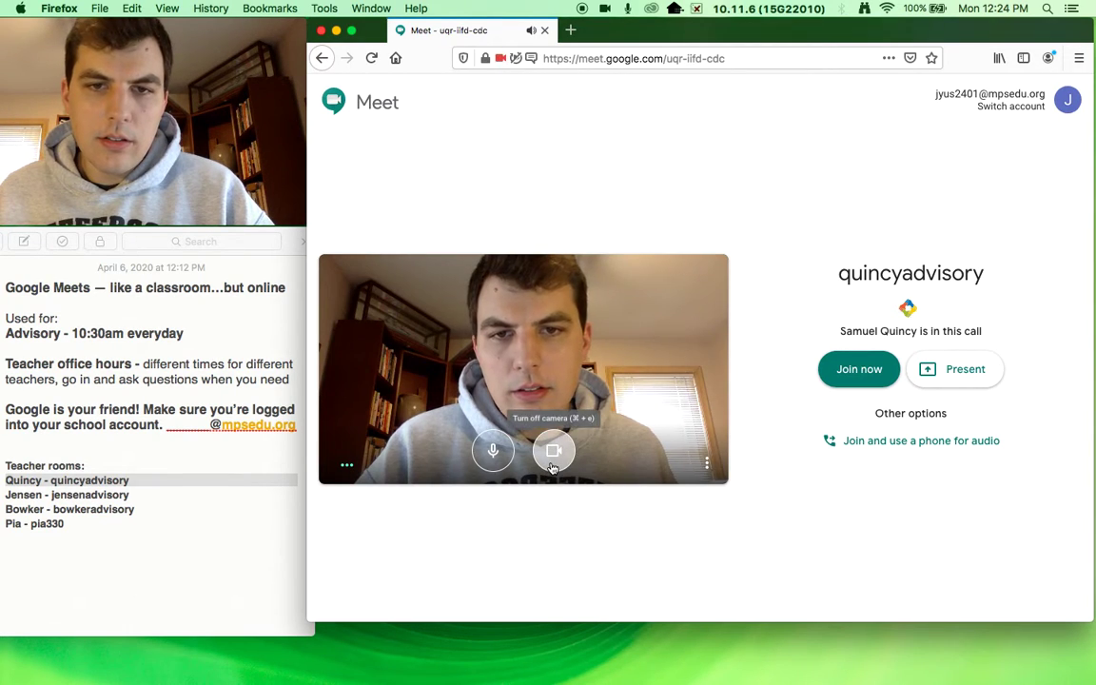
pyautogui.click(555, 453)
pyautogui.click(553, 455)
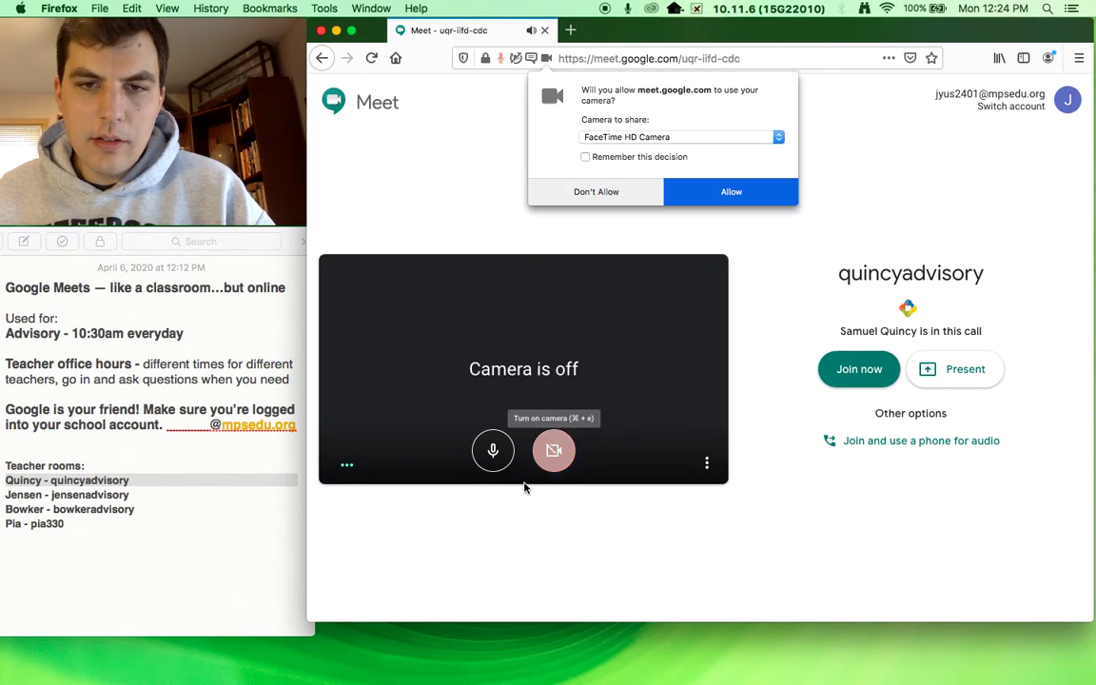
pyautogui.click(492, 451)
pyautogui.click(493, 450)
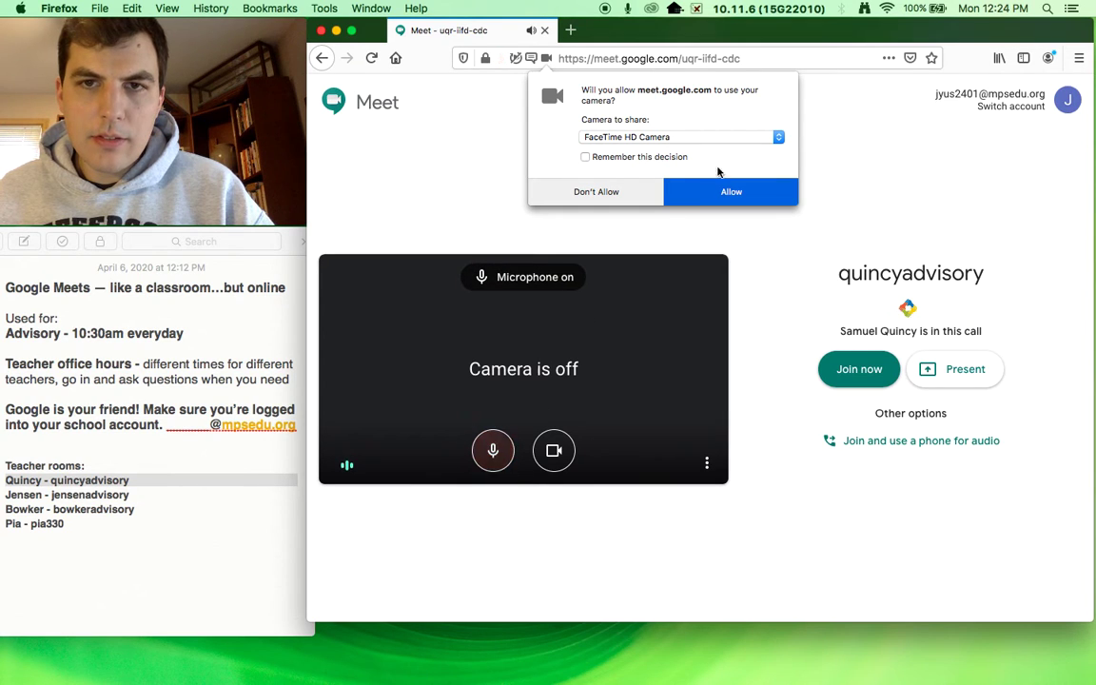
pyautogui.click(723, 191)
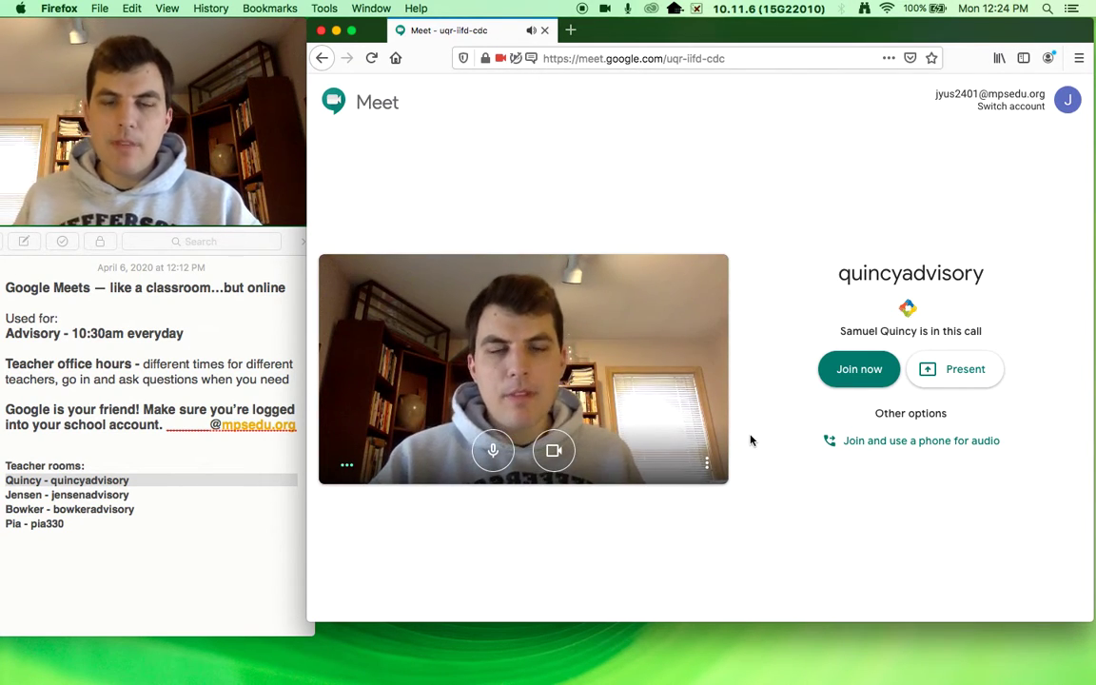
# - Join the quincyadvisory call, mute the microphone, and allow camera access
pyautogui.click(859, 371)
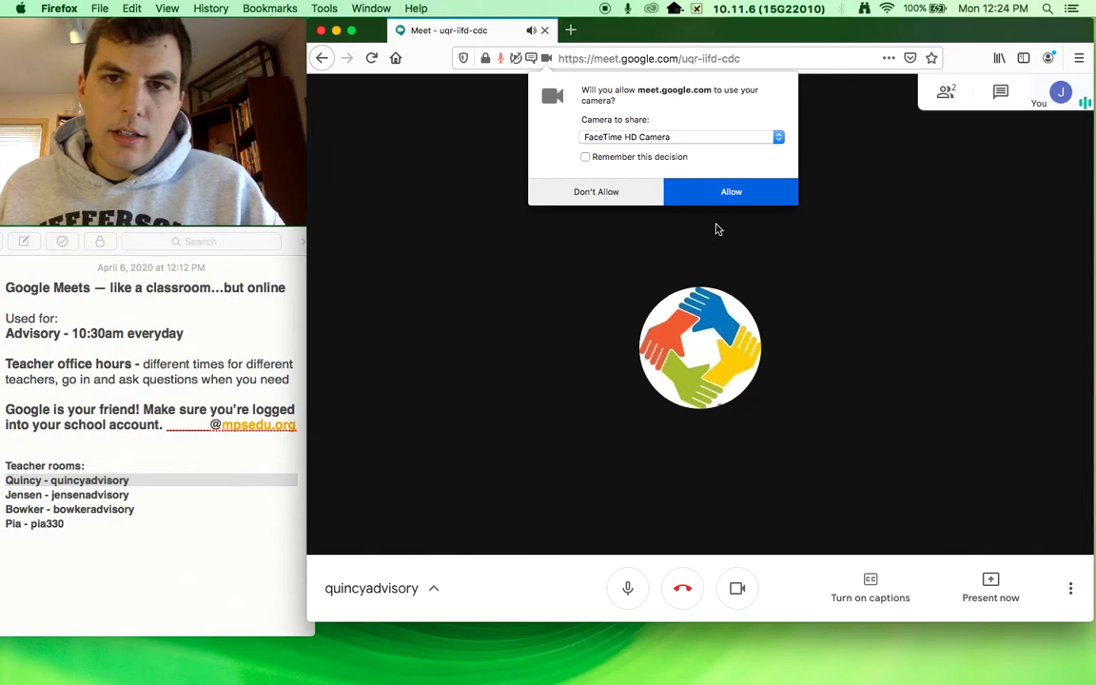
pyautogui.click(634, 590)
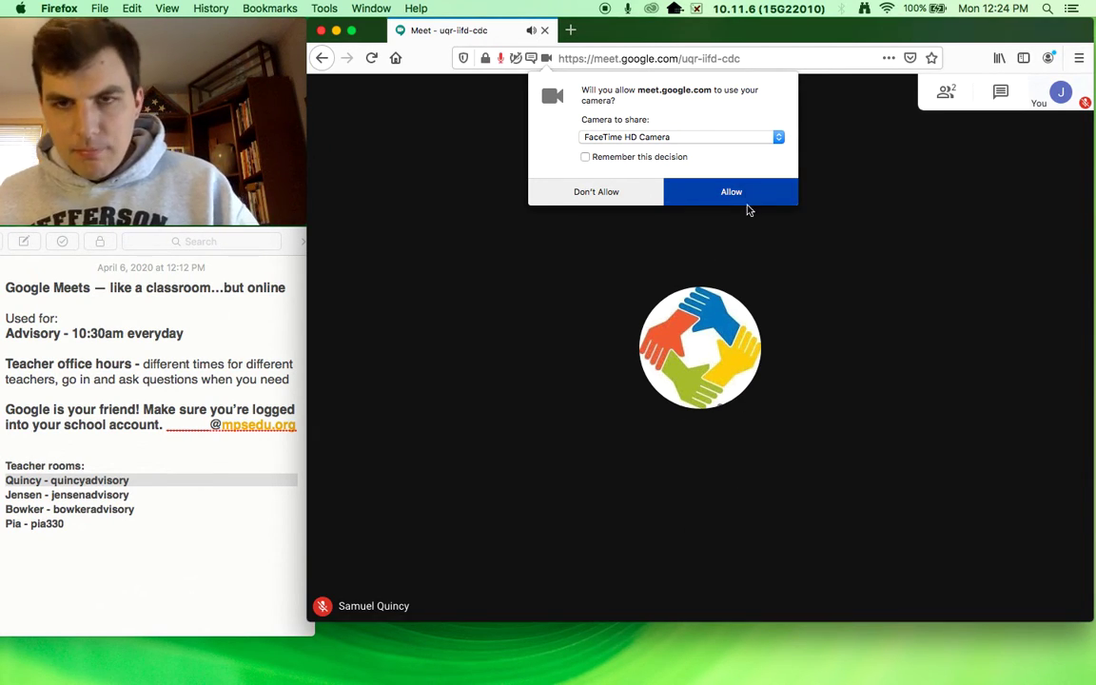
pyautogui.moveTo(715, 348)
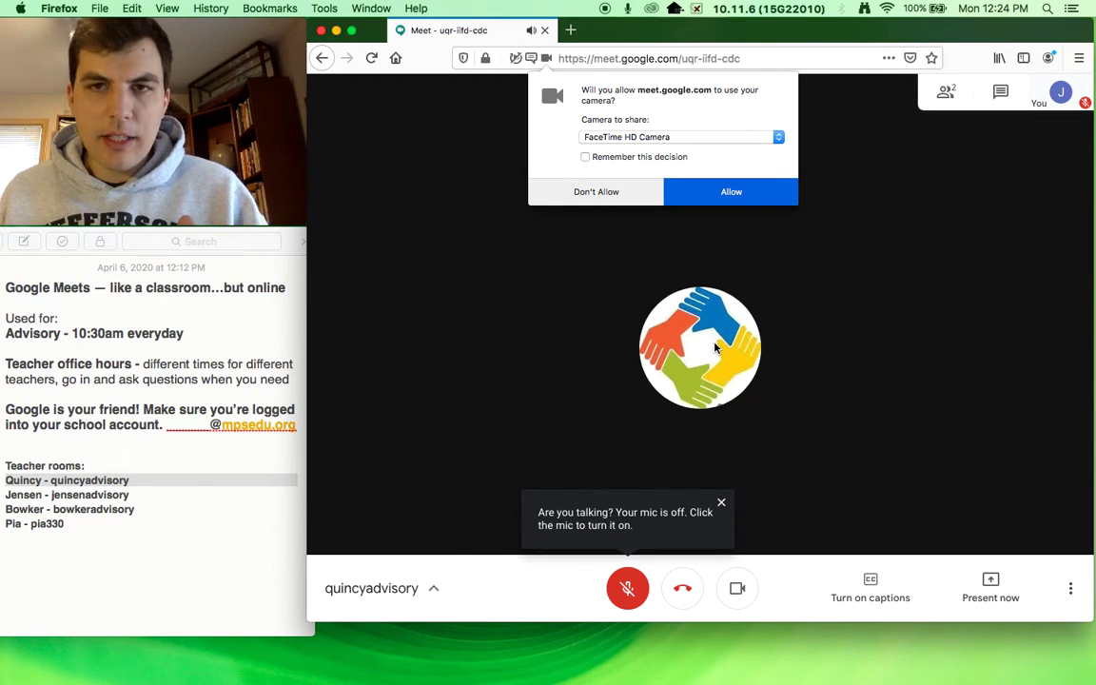
pyautogui.click(740, 199)
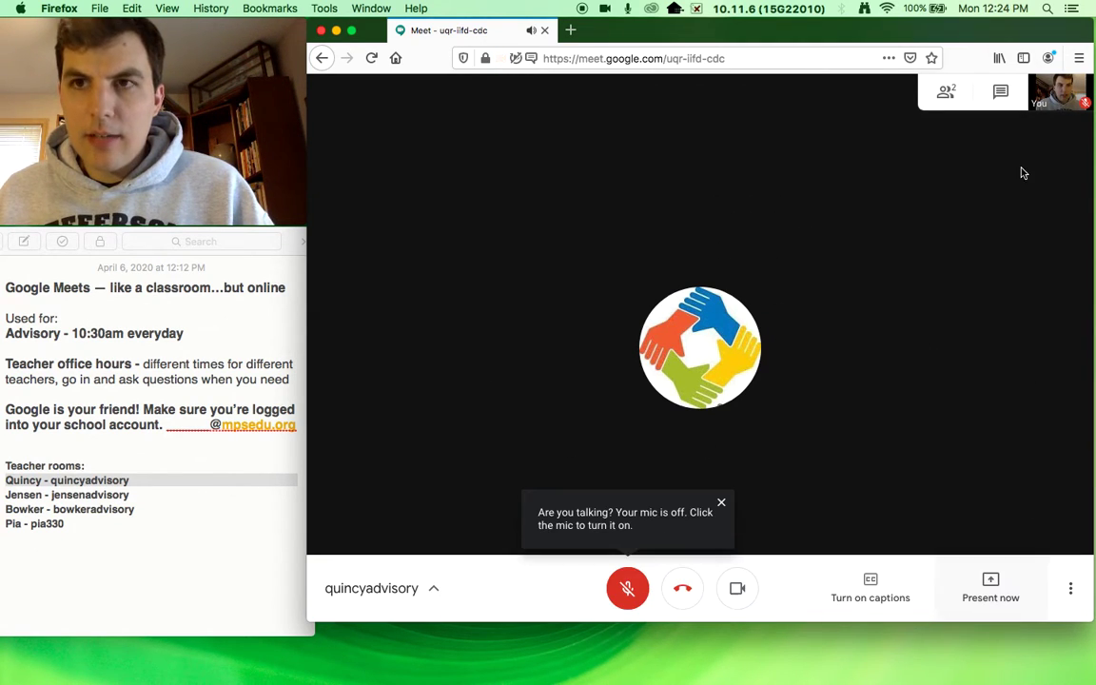
# - Send 'Send through the chat' to everyone via the chat panel, then close it
pyautogui.click(931, 101)
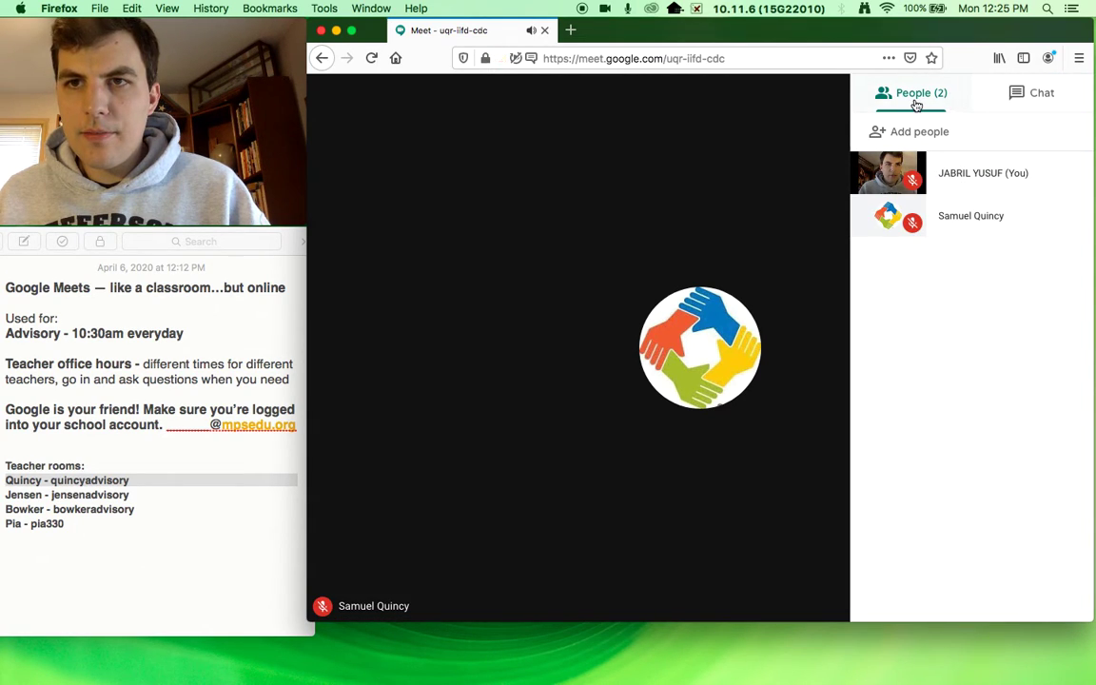
pyautogui.click(1042, 95)
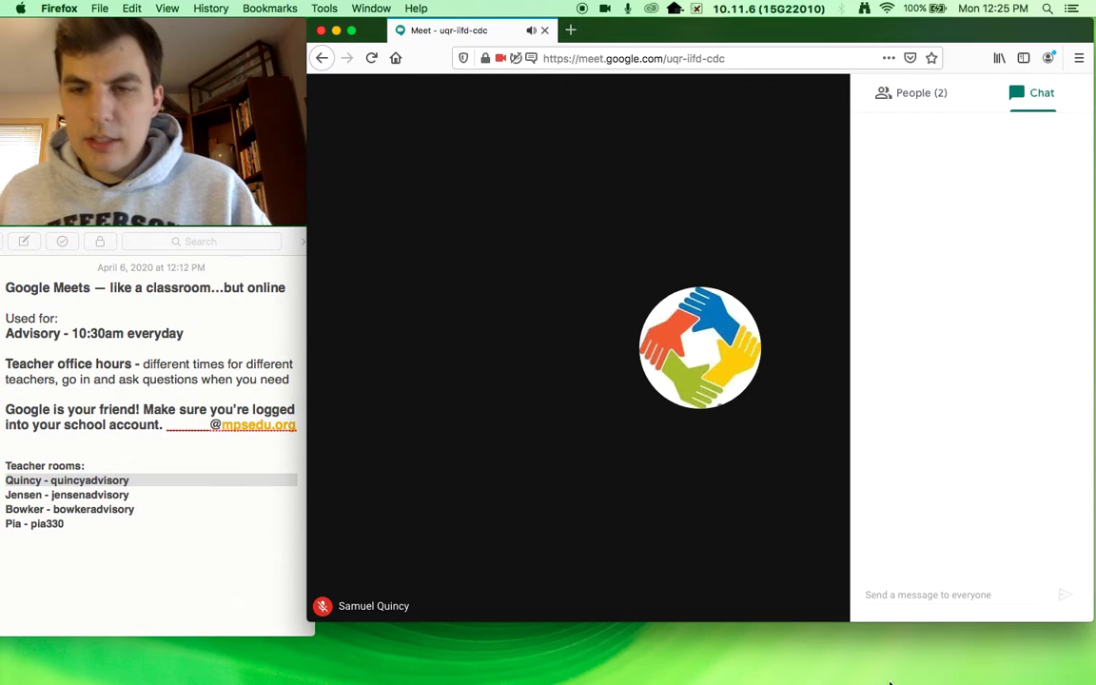
pyautogui.click(908, 597)
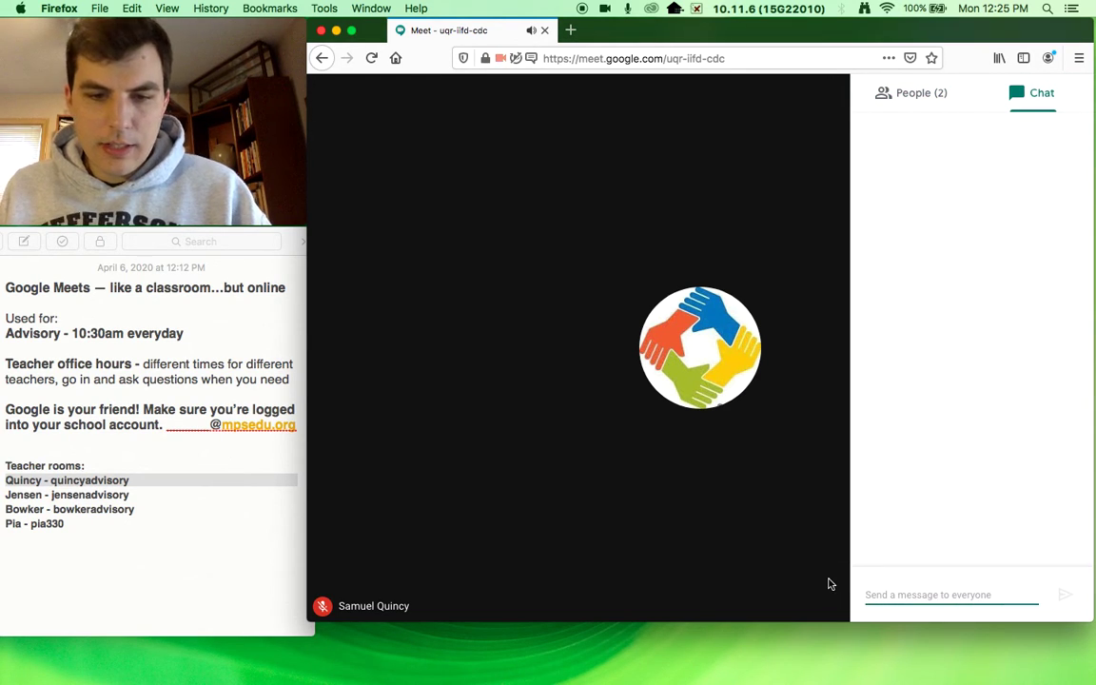
pyautogui.write('Send through the chat')
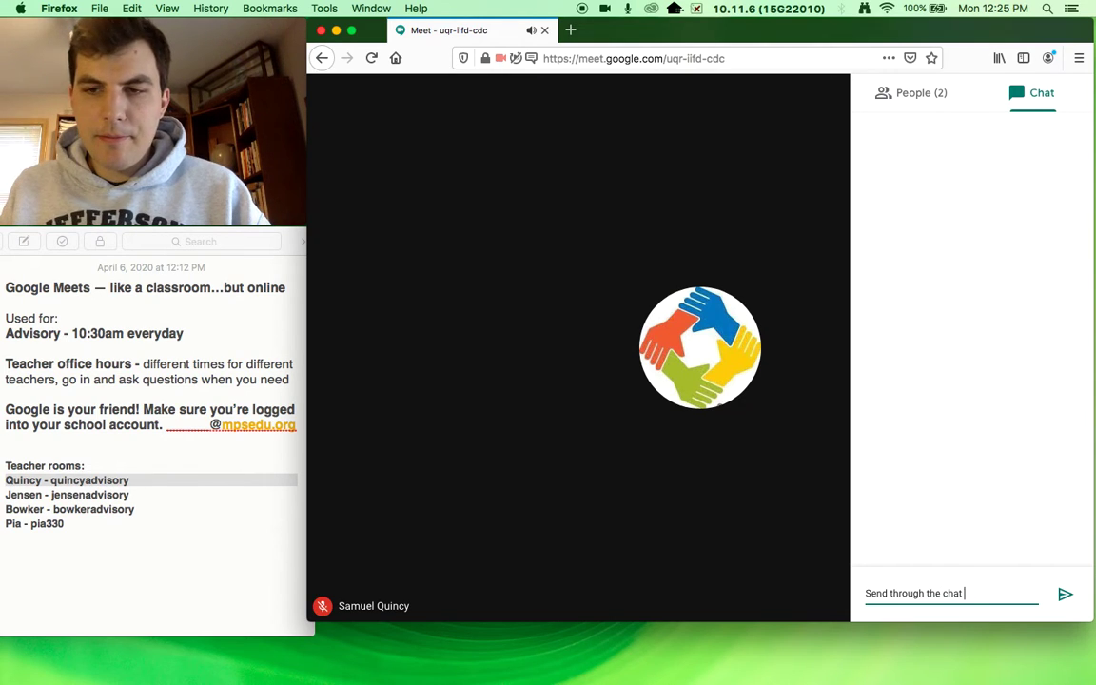
pyautogui.press('Return')
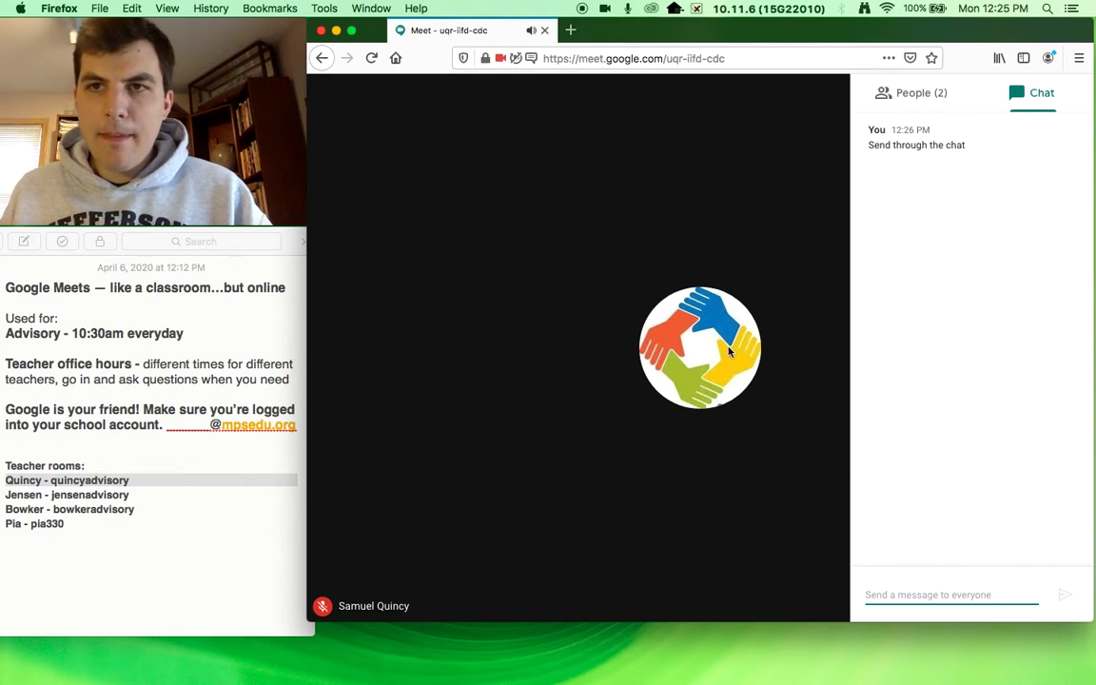
pyautogui.click(826, 147)
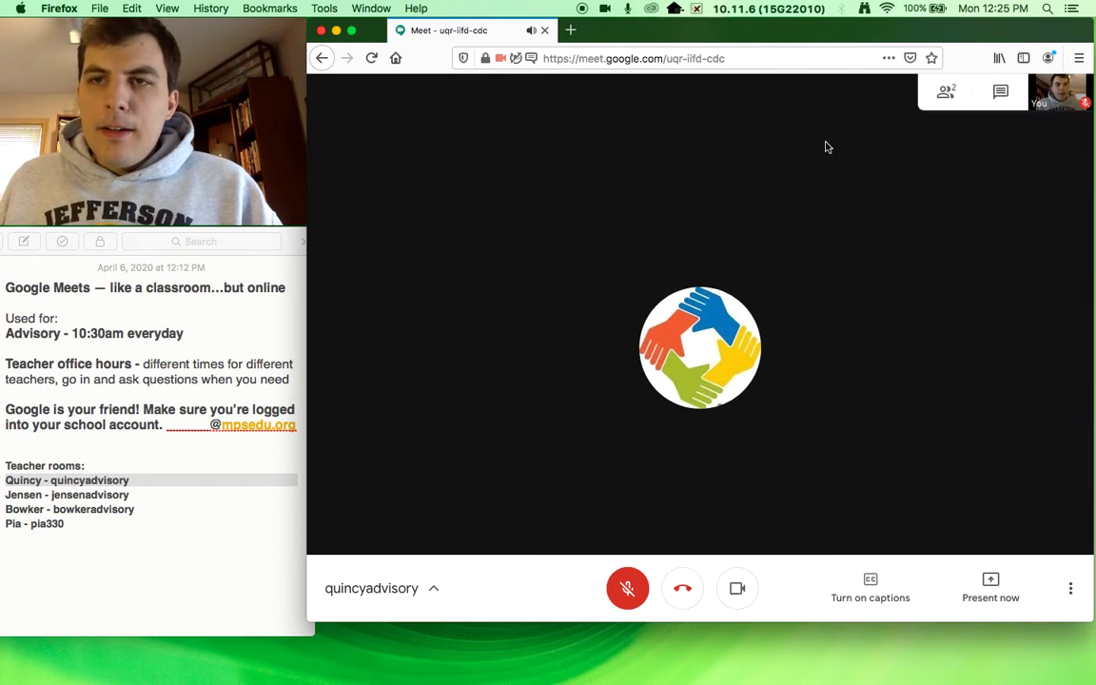